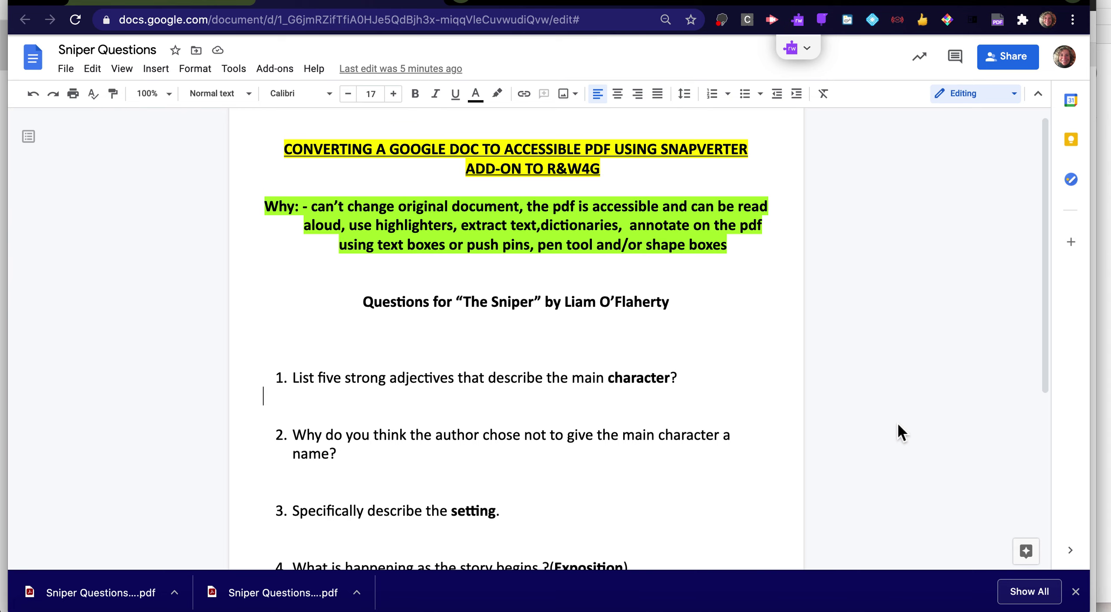
# Download the Sniper Questions document as a PDF.
pyautogui.scroll(-3, 742, 429)
pyautogui.scroll(-2, 742, 429)
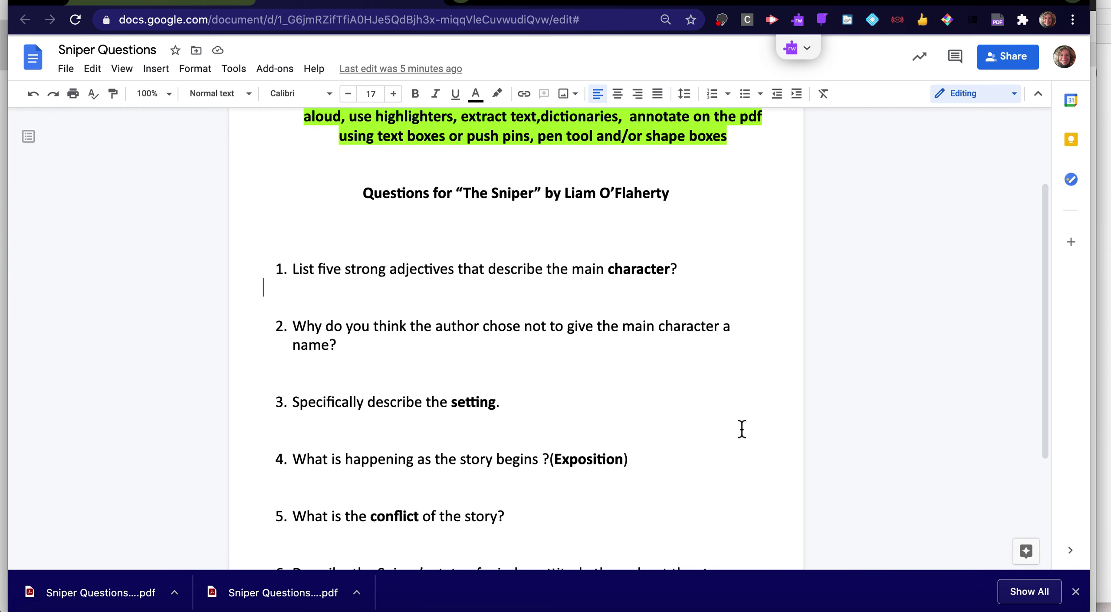
pyautogui.scroll(5, 742, 429)
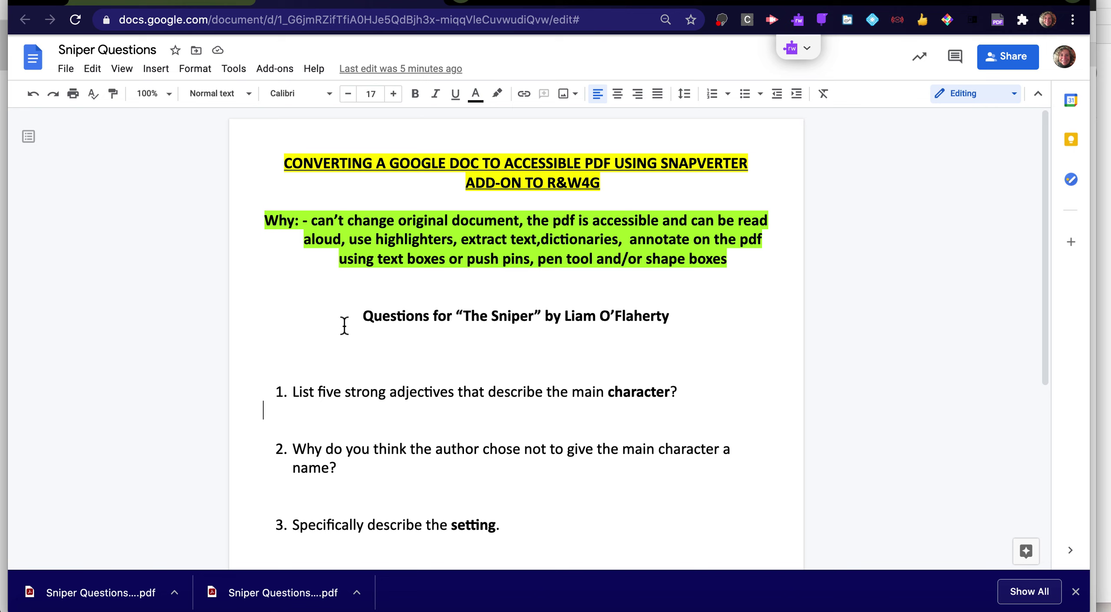
pyautogui.click(73, 74)
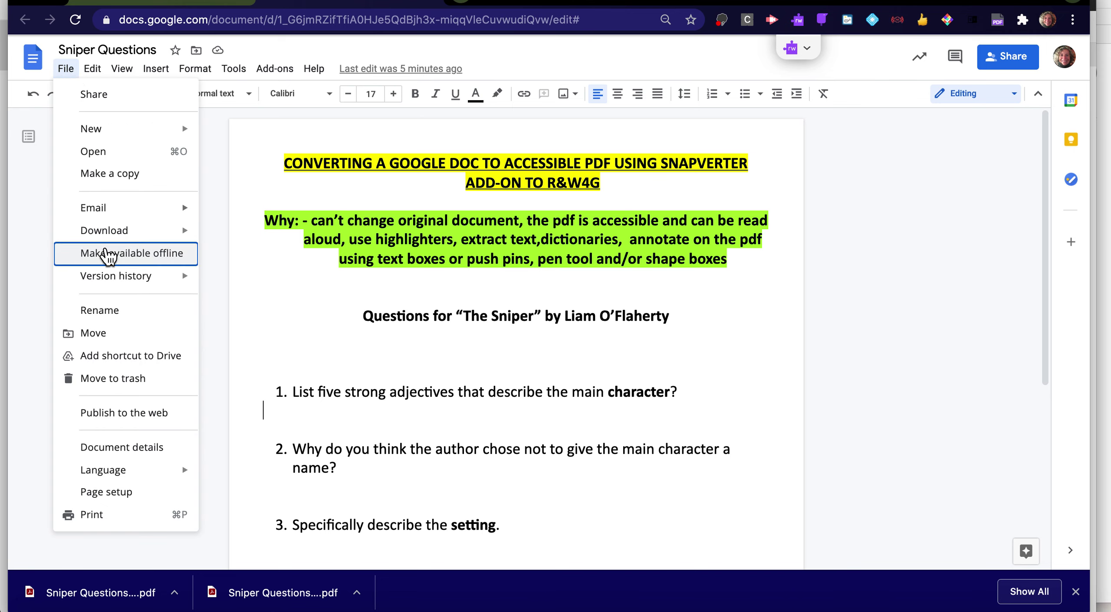
pyautogui.moveTo(104, 231)
pyautogui.click(304, 303)
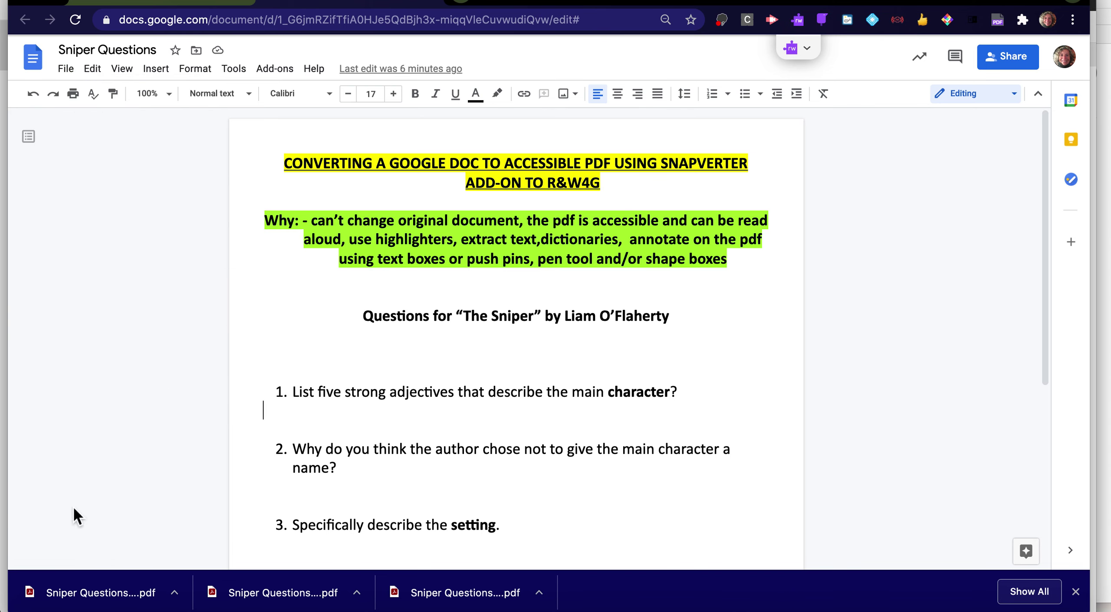
# Switch to Google Drive and upload the downloaded Sniper Questions PDF into the Snapverter folder's "Drop Here to Convert" subfolder.
pyautogui.click(115, 4)
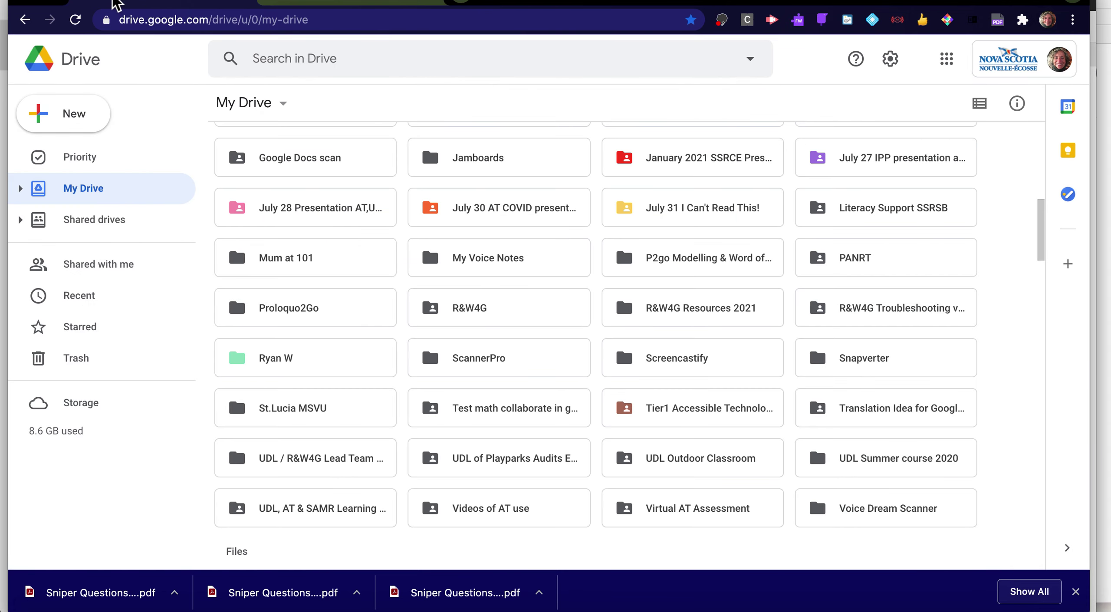
pyautogui.doubleClick(876, 357)
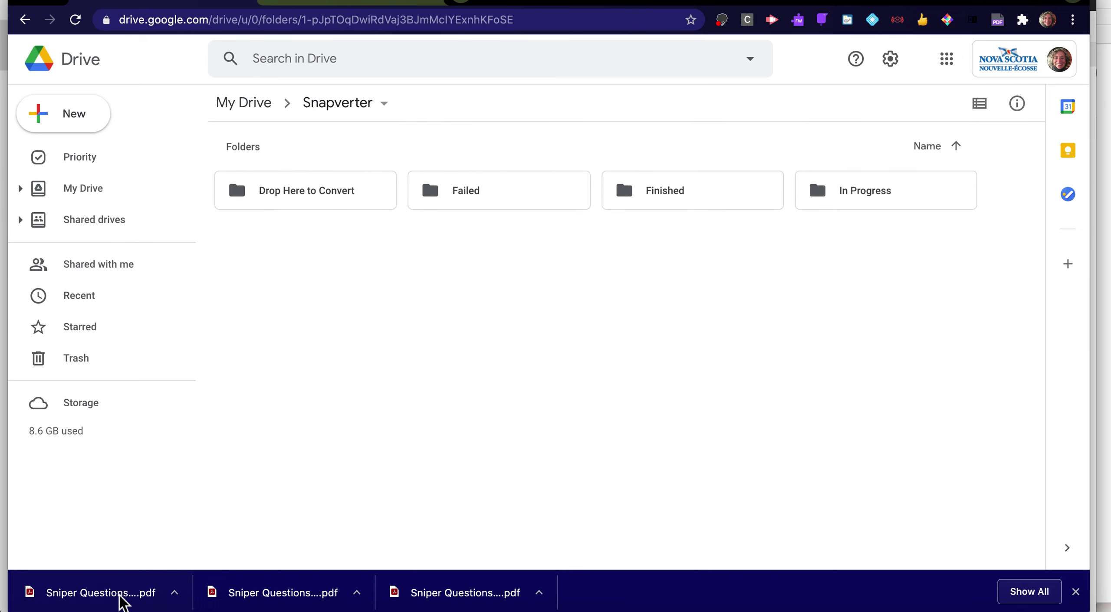
pyautogui.moveTo(119, 594); pyautogui.dragTo(247, 275)
pyautogui.moveTo(280, 178); pyautogui.dragTo(318, 199)
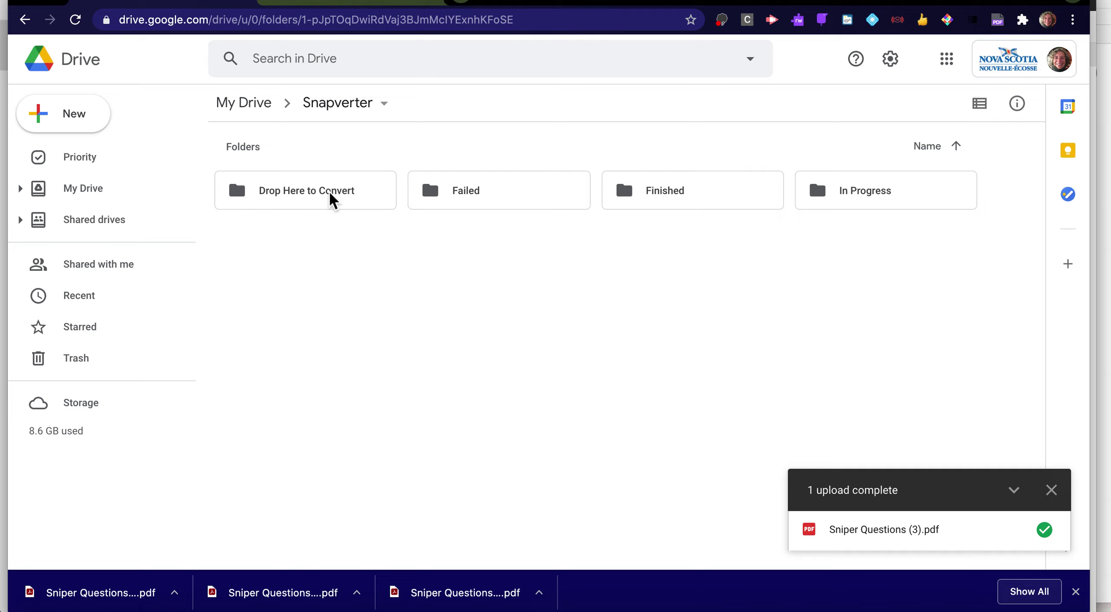
pyautogui.click(1052, 491)
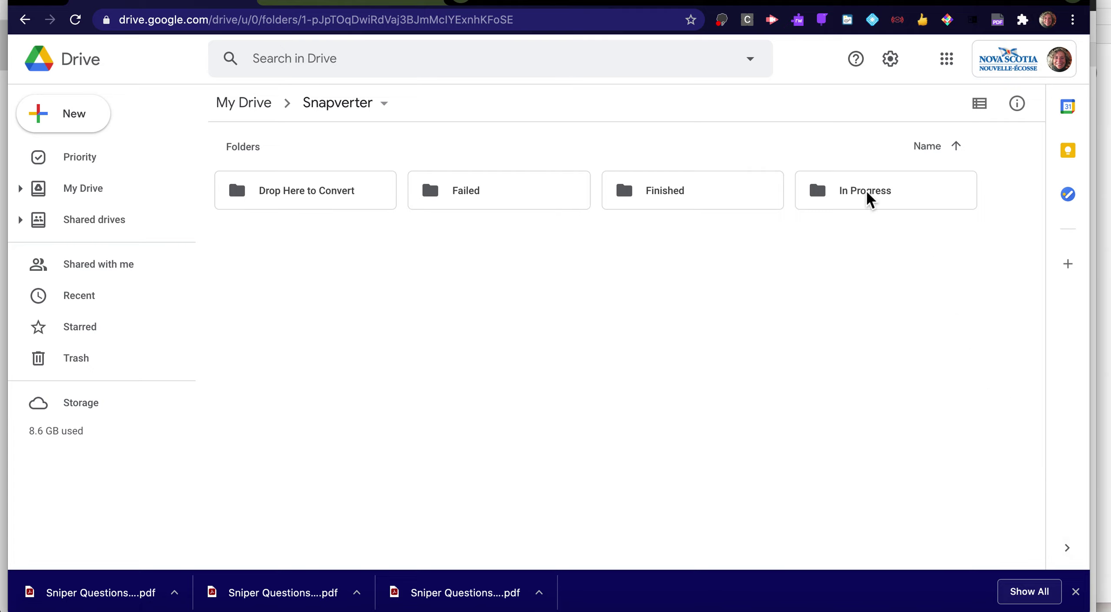
# Open the converted Sniper Questions (3).pdf from Snapverter's Finished folder.
pyautogui.doubleClick(666, 194)
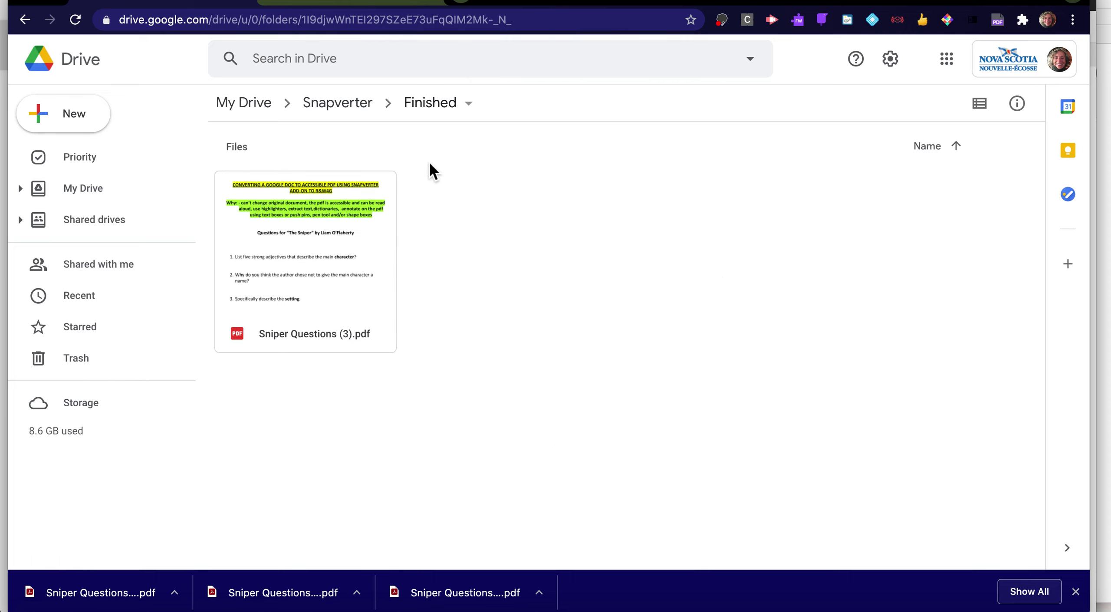
pyautogui.doubleClick(309, 262)
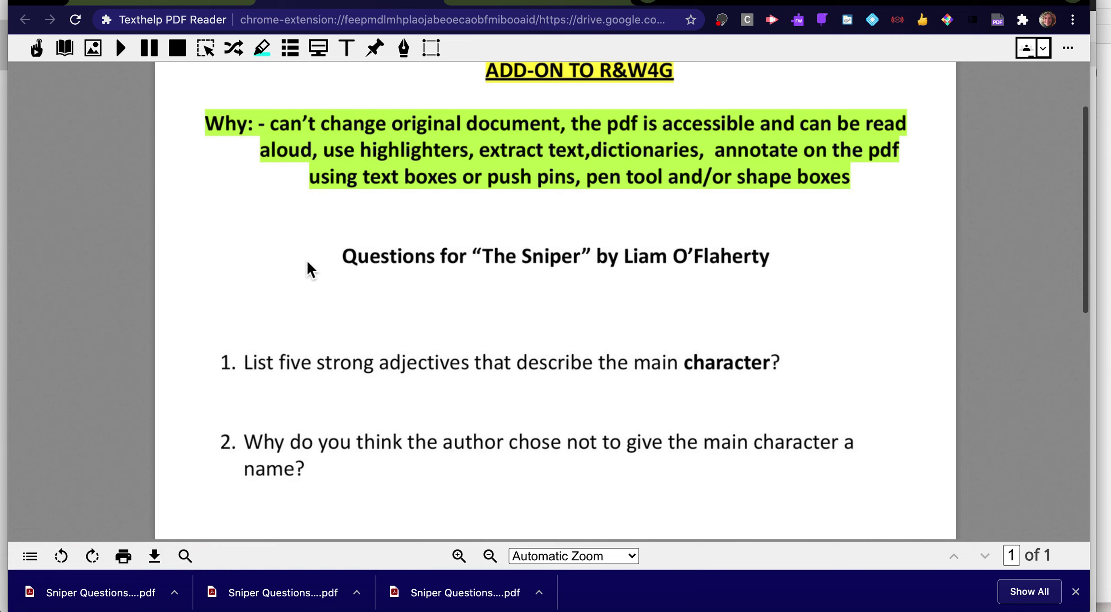
# Have question 1 read aloud with the Click to speak tool and dismiss the live caption overlay.
pyautogui.click(37, 50)
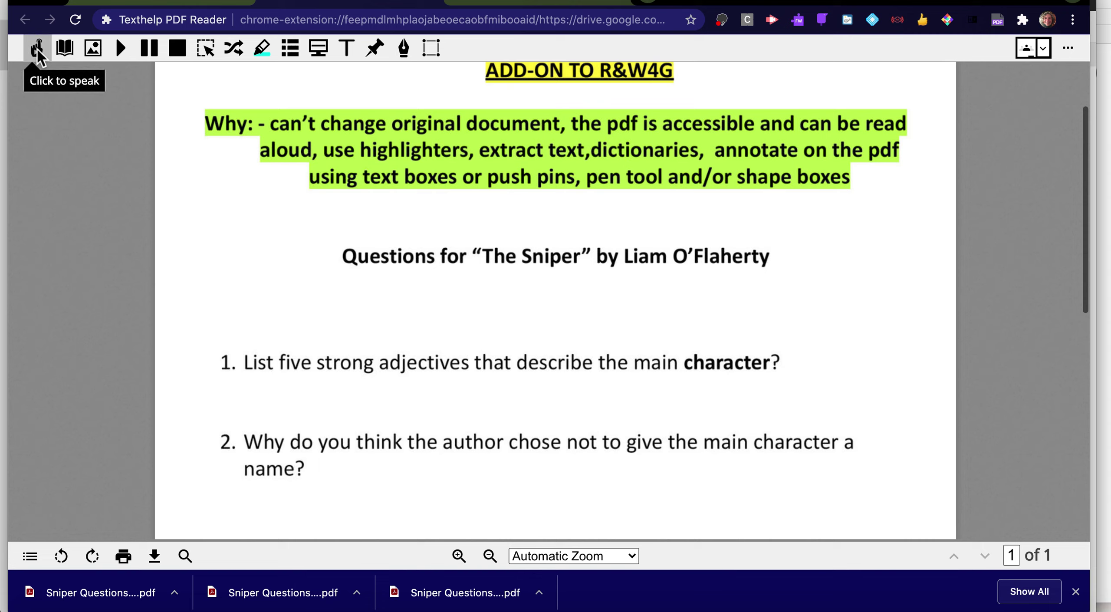
pyautogui.click(255, 368)
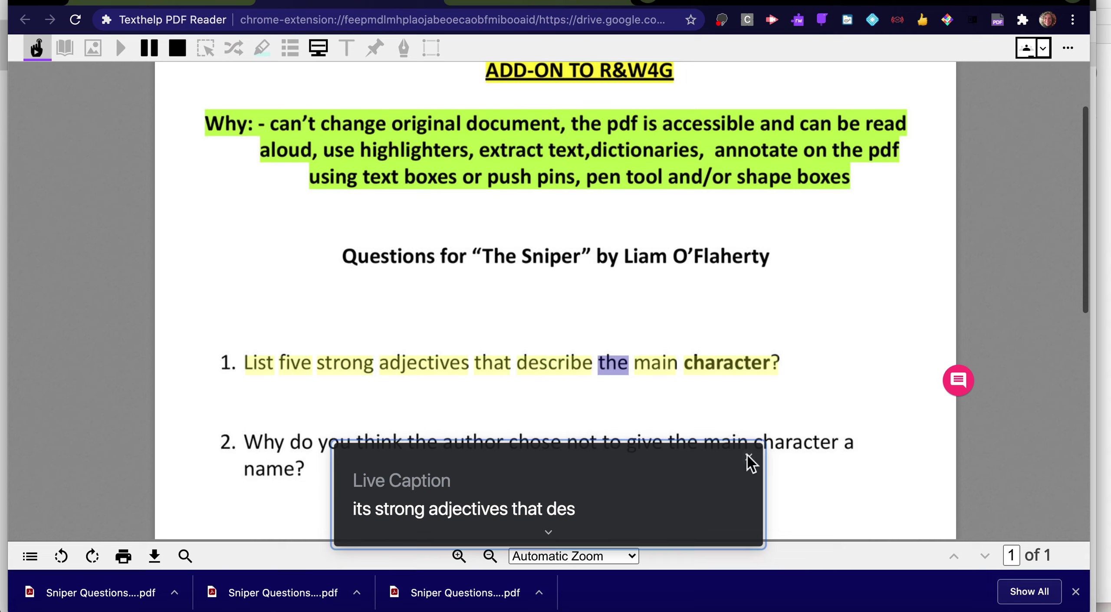
pyautogui.click(747, 459)
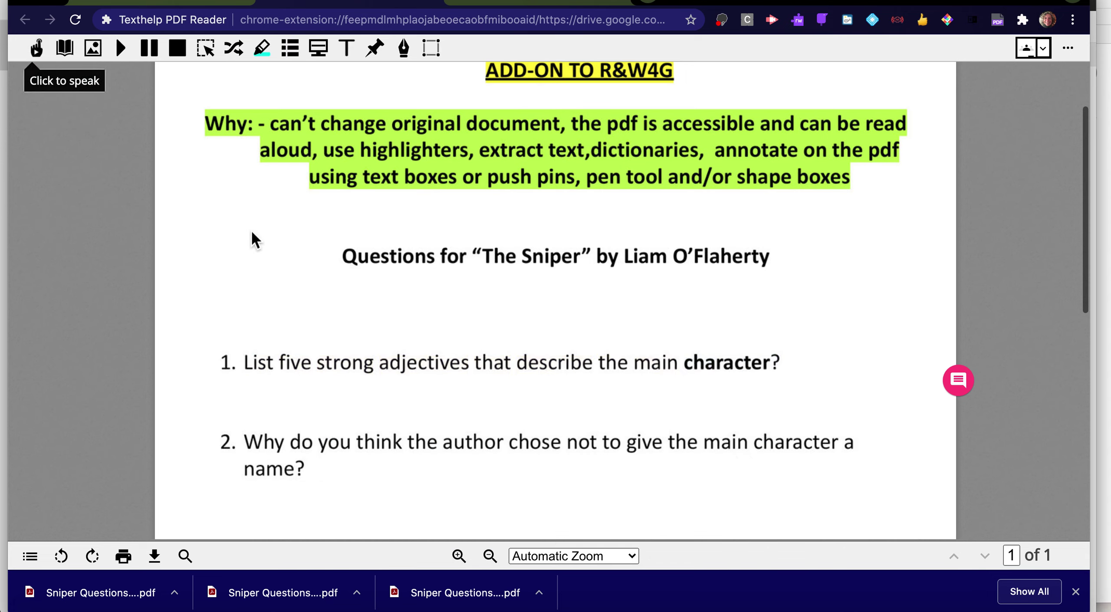
# Place a Typewriter text box directly below question 1 and reduce its font size by three levels.
pyautogui.click(351, 51)
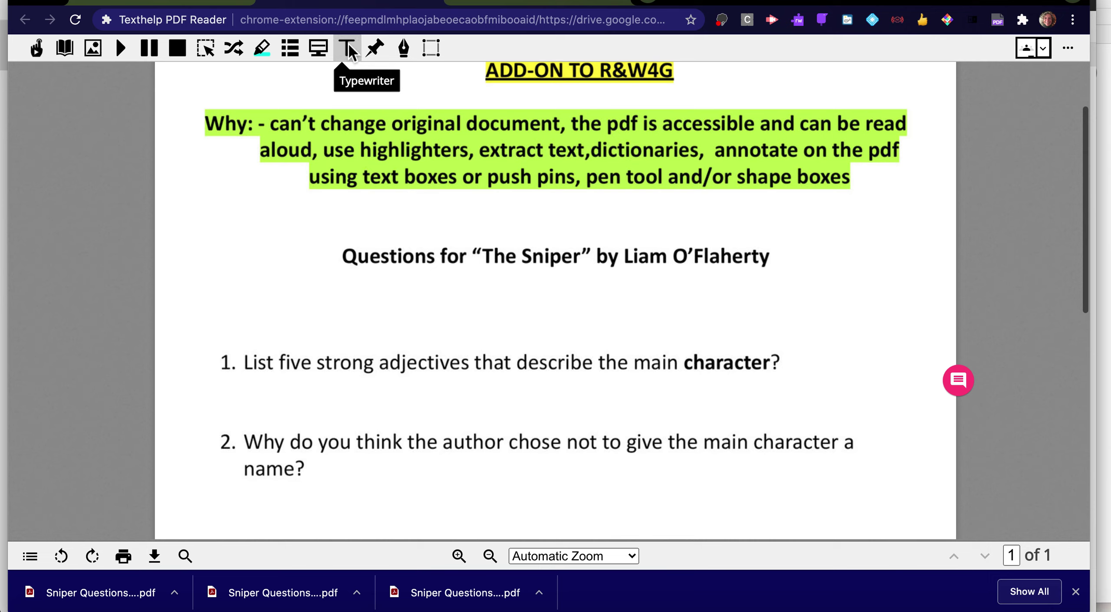
pyautogui.click(250, 388)
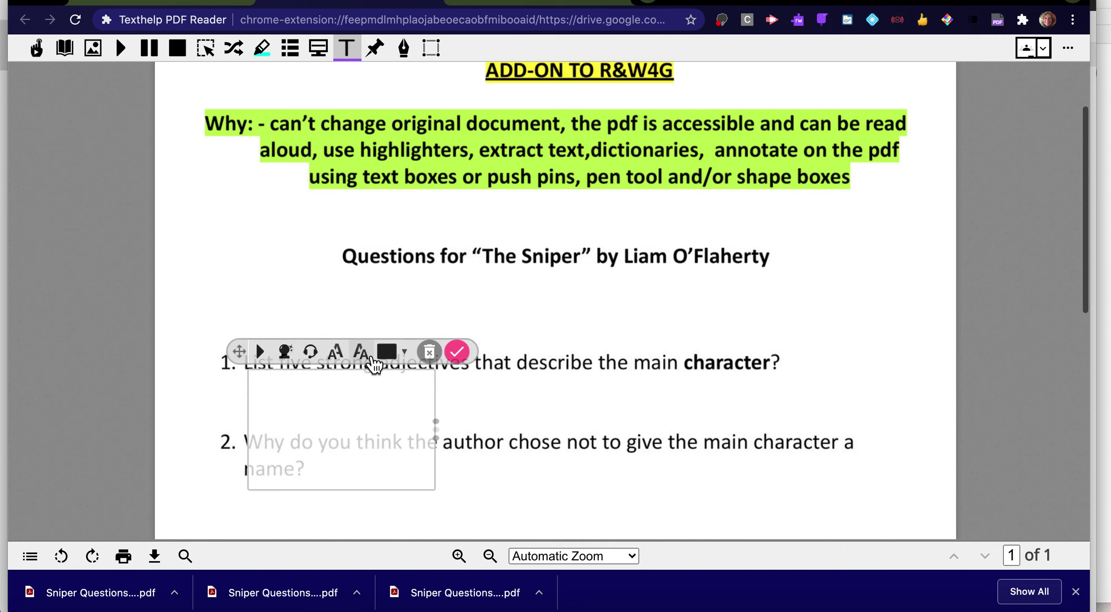
pyautogui.click(361, 353)
pyautogui.click(361, 353)
pyautogui.click(361, 354)
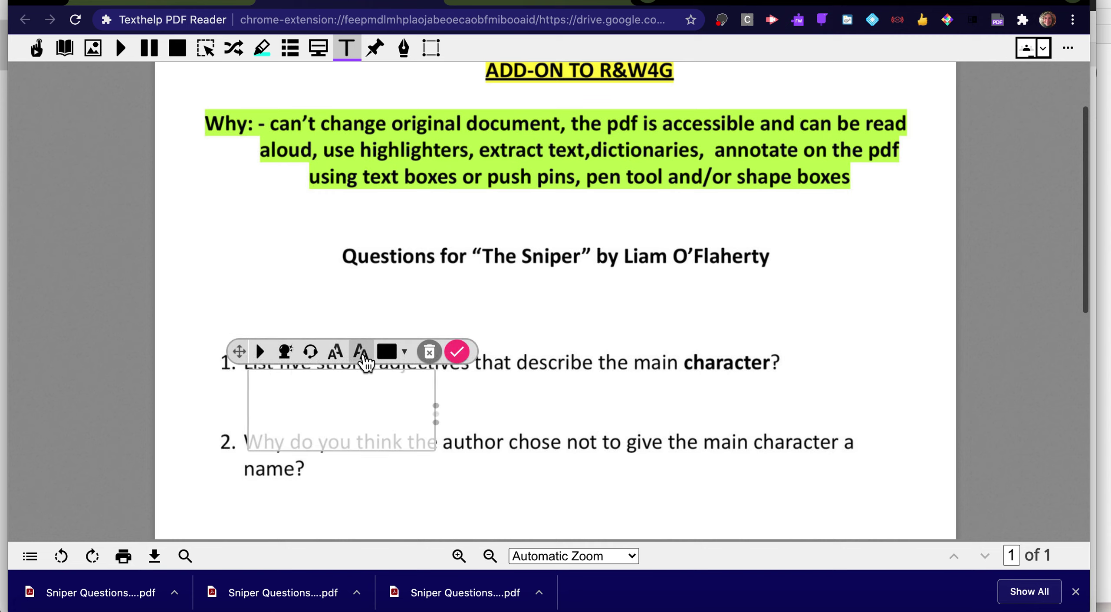
# Enter "resourceful, efficient, careless" in the text box below question 1 and accept it.
pyautogui.click(265, 402)
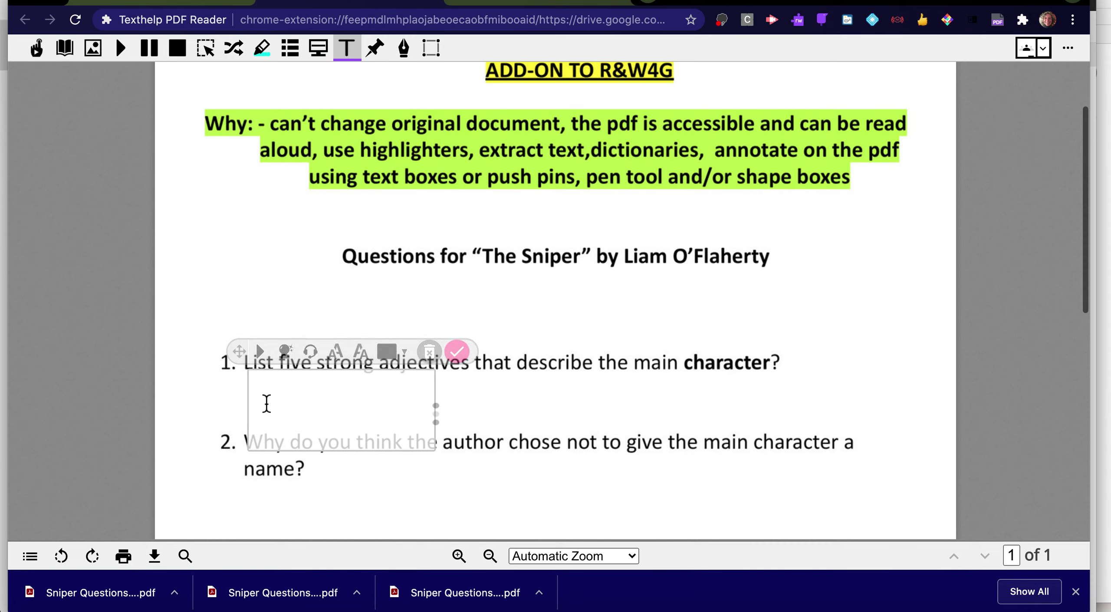
pyautogui.write('resource')
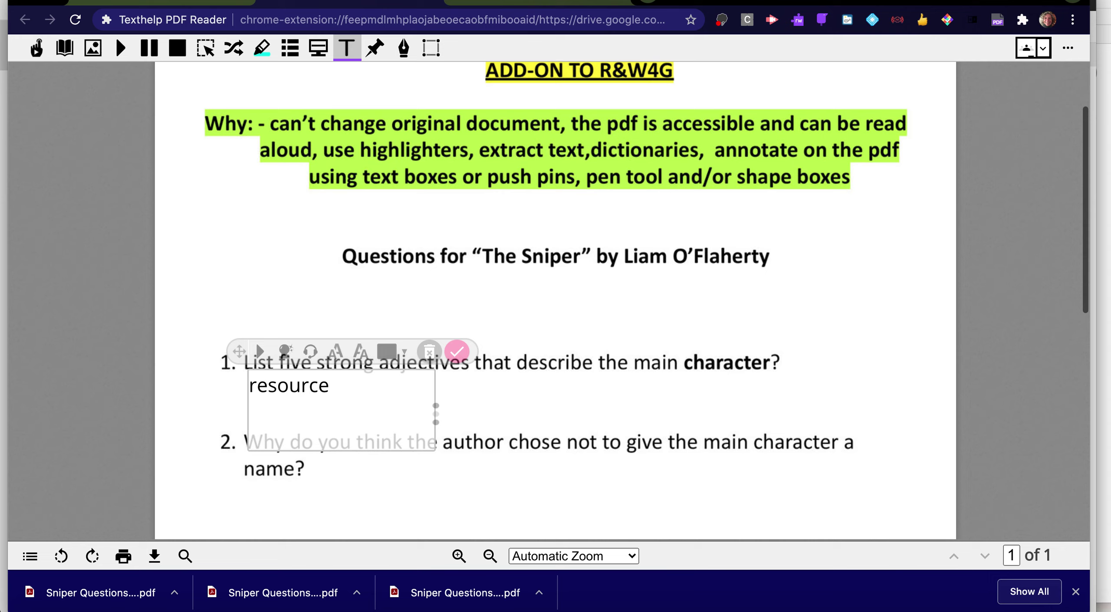
pyautogui.write('ful, efficient,')
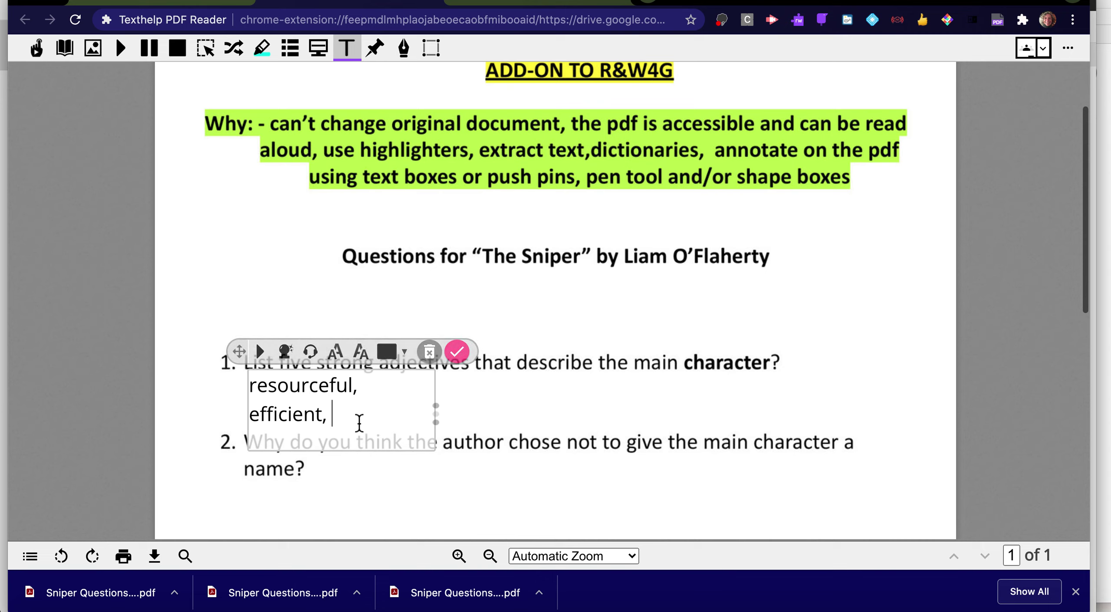
pyautogui.write('carel')
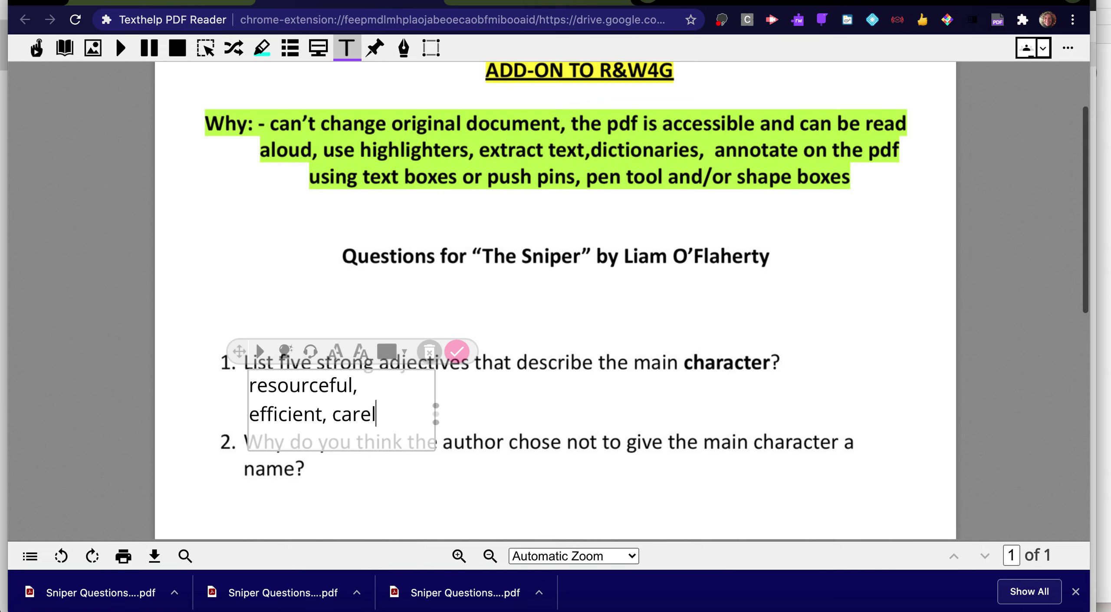
pyautogui.write('ess')
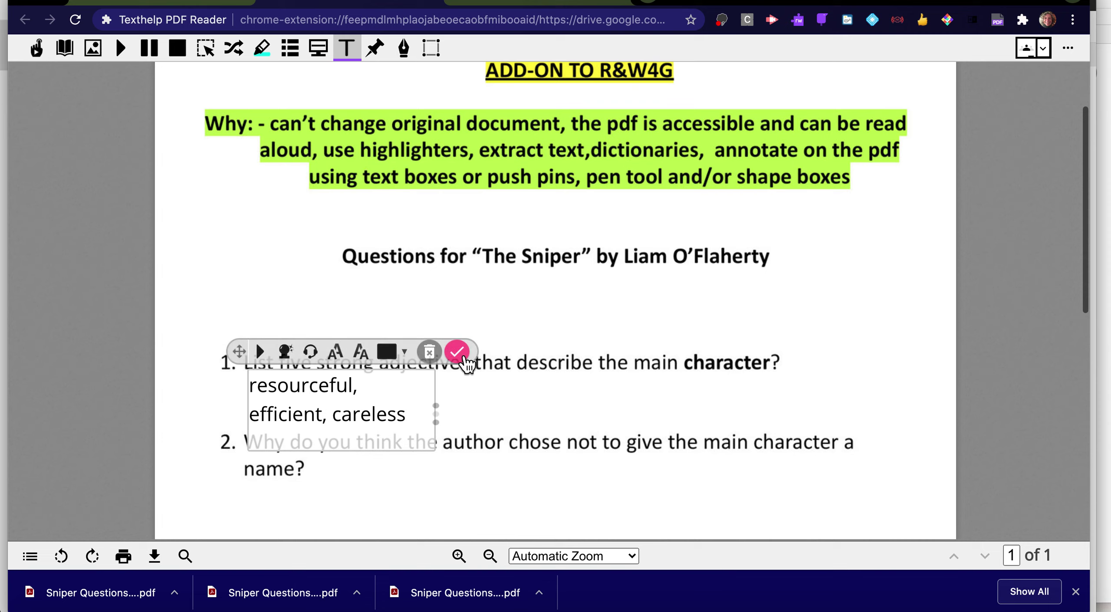
pyautogui.click(461, 355)
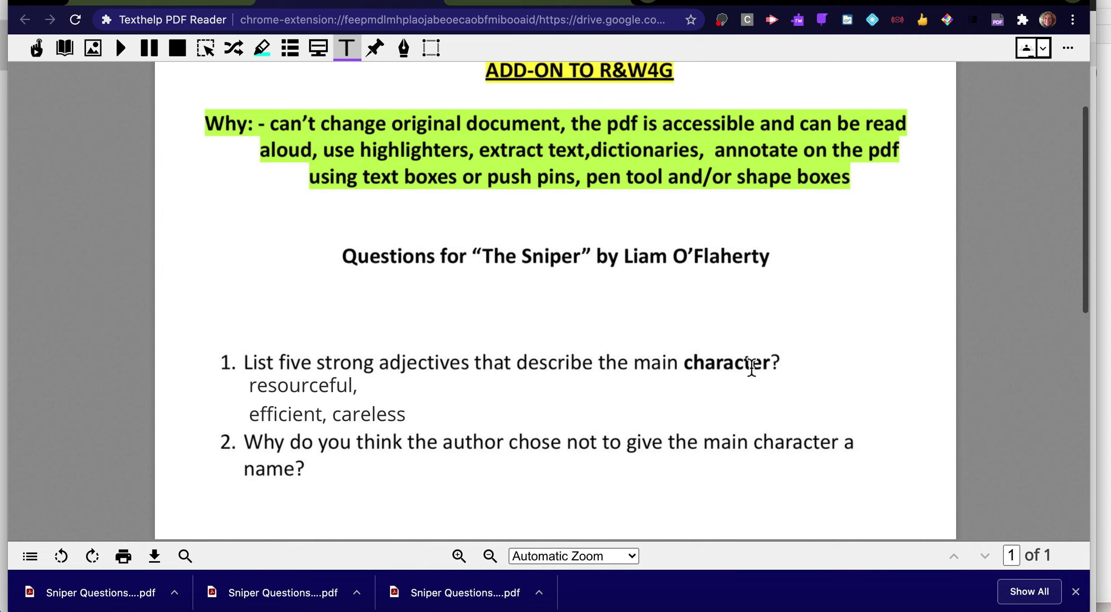
# Select "character?" in question 1, discard the stray text box beside it, and start a voice comment on the selection.
pyautogui.moveTo(686, 365); pyautogui.dragTo(780, 368)
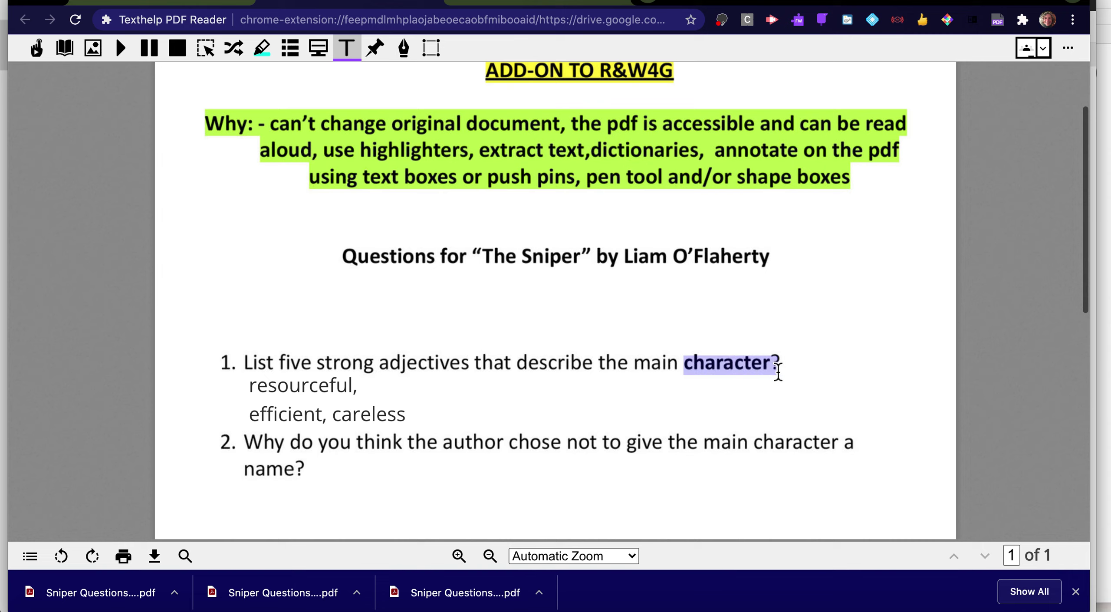
pyautogui.click(784, 378)
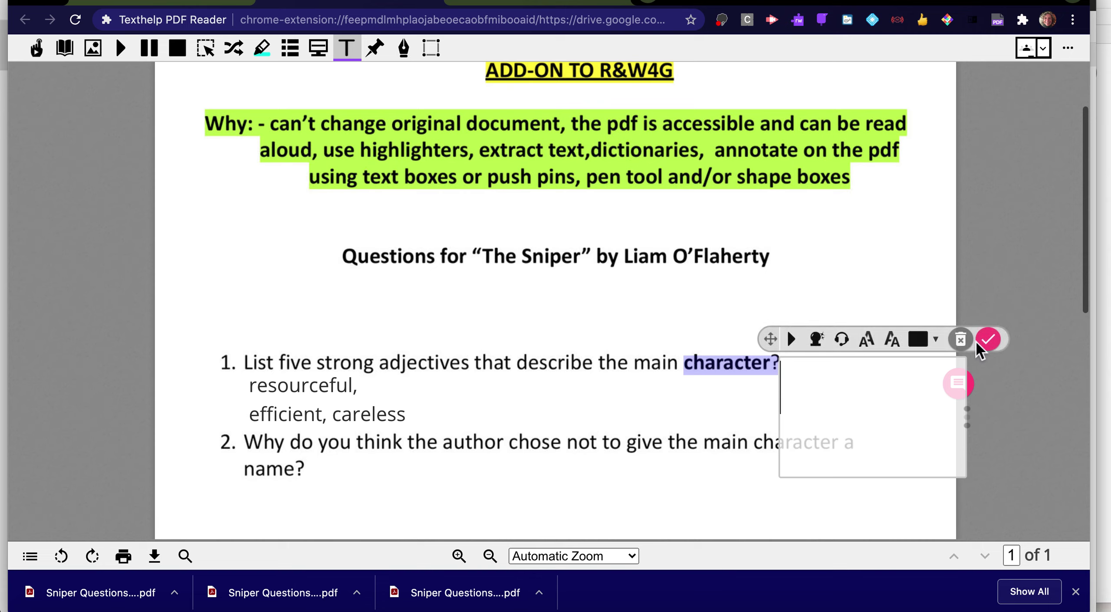
pyautogui.click(961, 340)
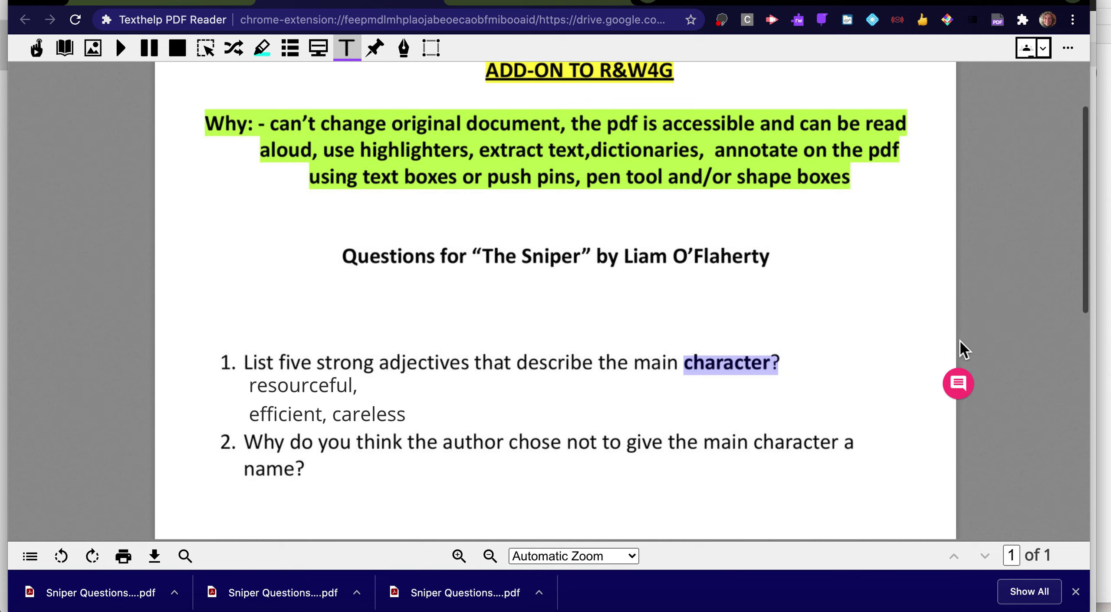
pyautogui.click(961, 388)
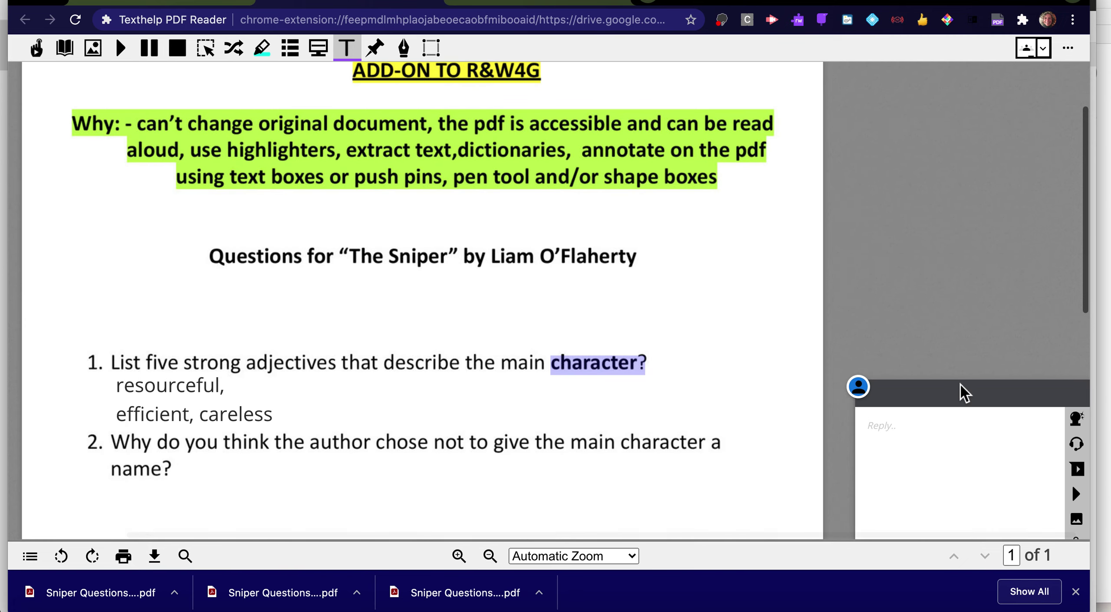
pyautogui.scroll(-3, 942, 401)
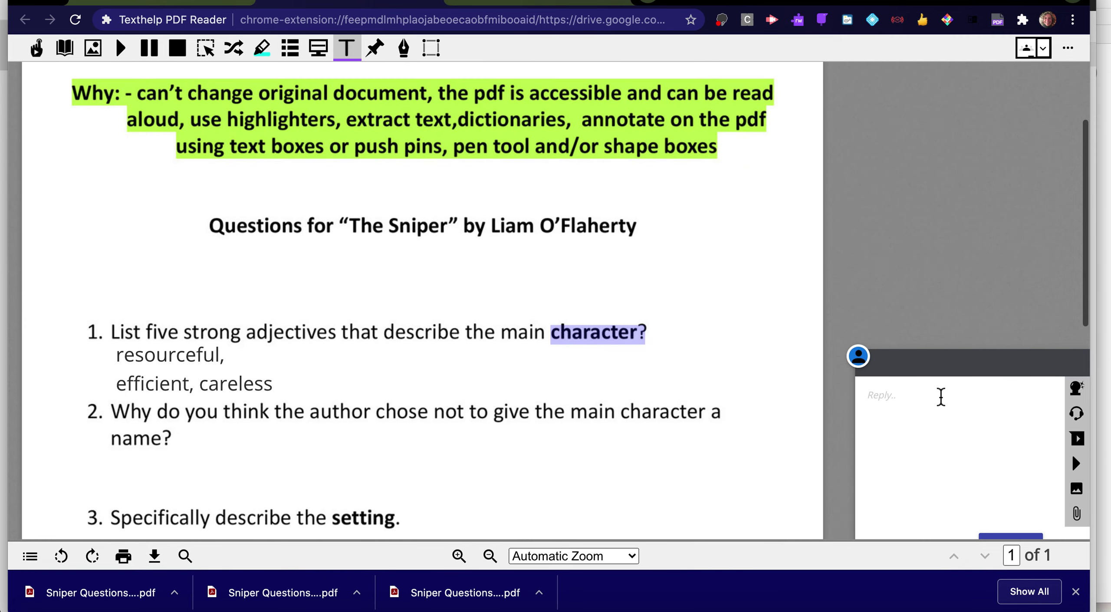
pyautogui.scroll(1, 949, 362)
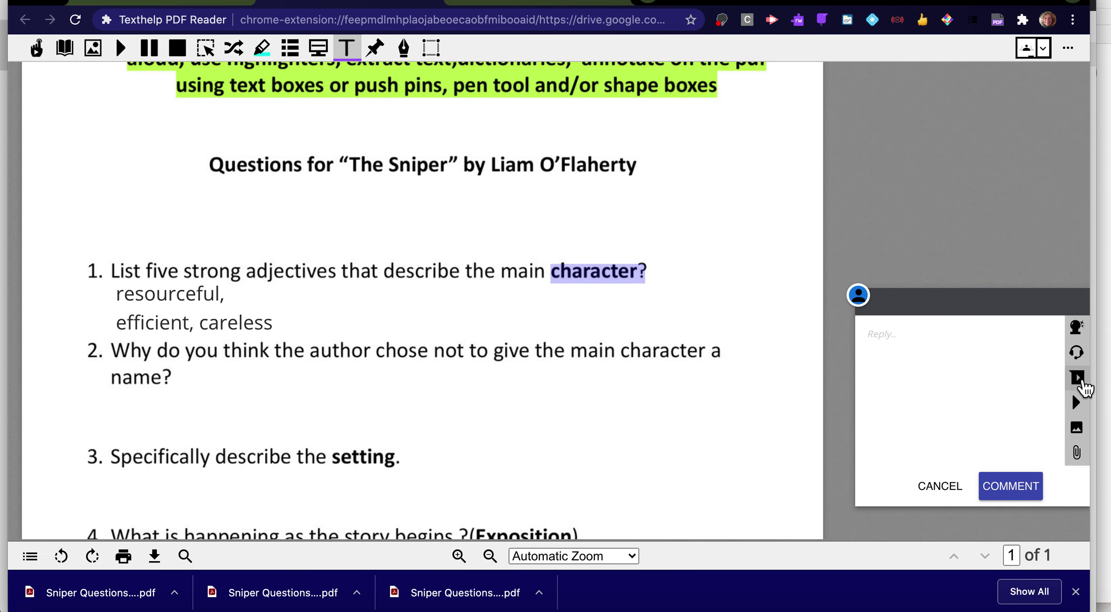
pyautogui.click(1081, 381)
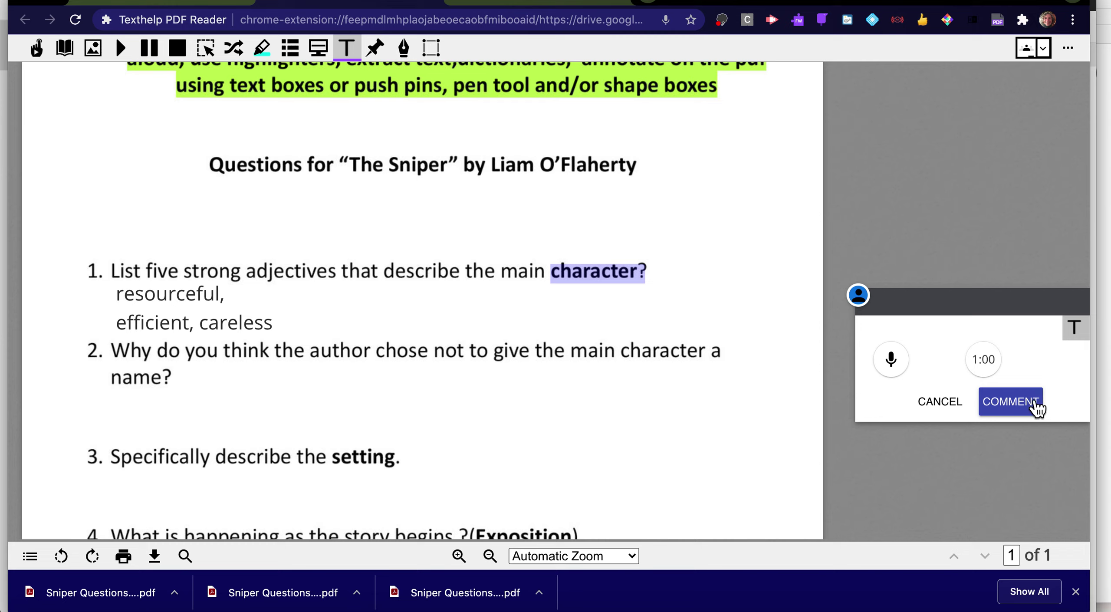